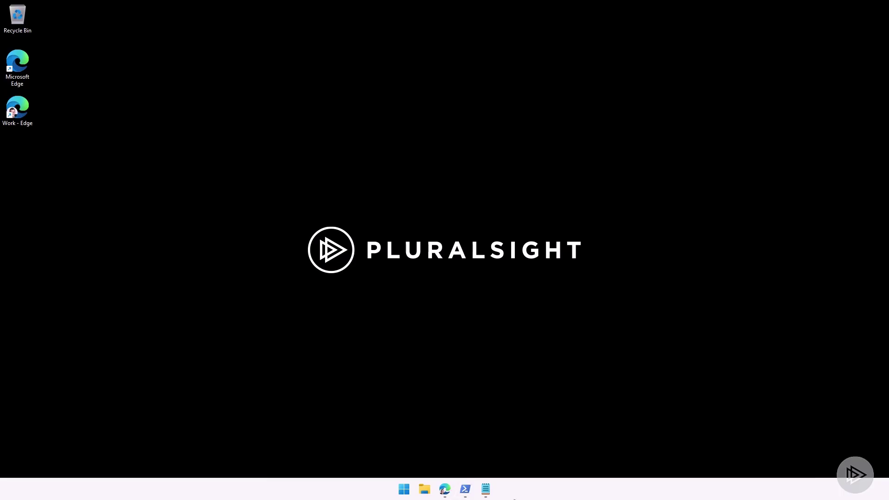
Step: Restore the admin center window and re-expand the Analytics section in the left navigation
click(445, 490)
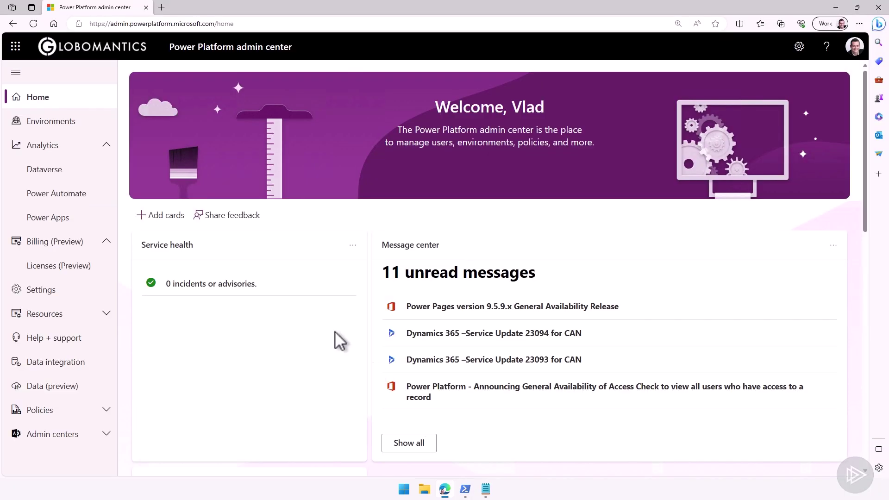
drag(279, 249, 280, 251)
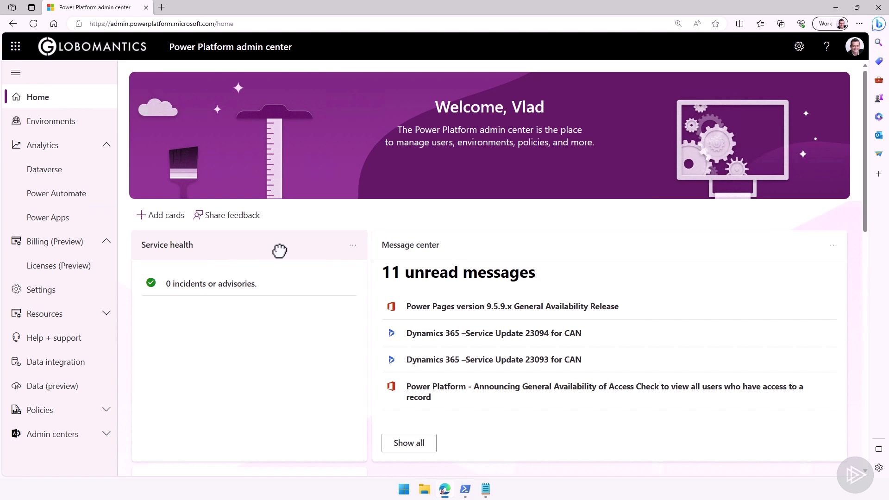
mouse_move(280, 251)
mouse_down()
mouse_move(259, 212)
mouse_move(268, 208)
mouse_up()
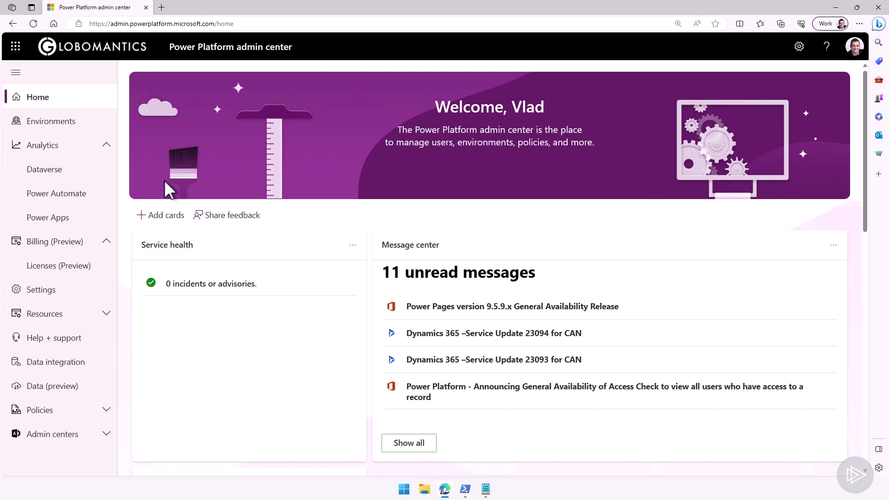
click(102, 147)
click(103, 147)
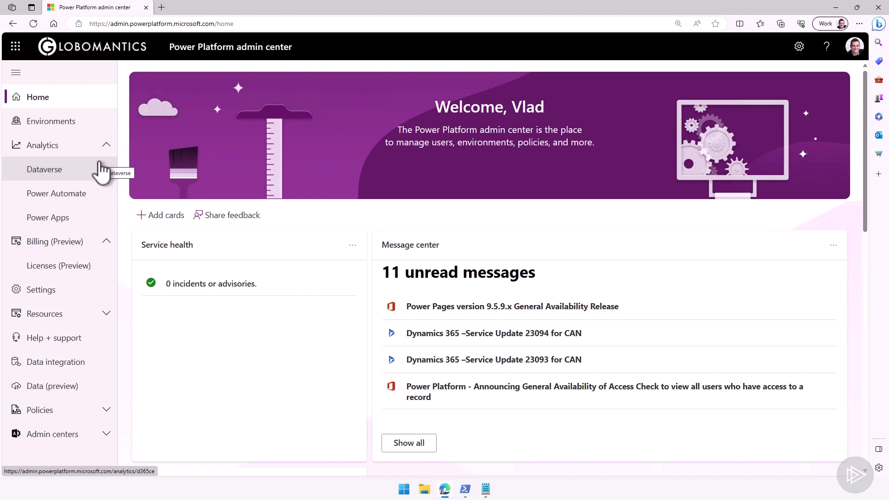
Step: Open Power Automate analytics to see 1 flow, 1 successful run, 0 failed runs
click(81, 200)
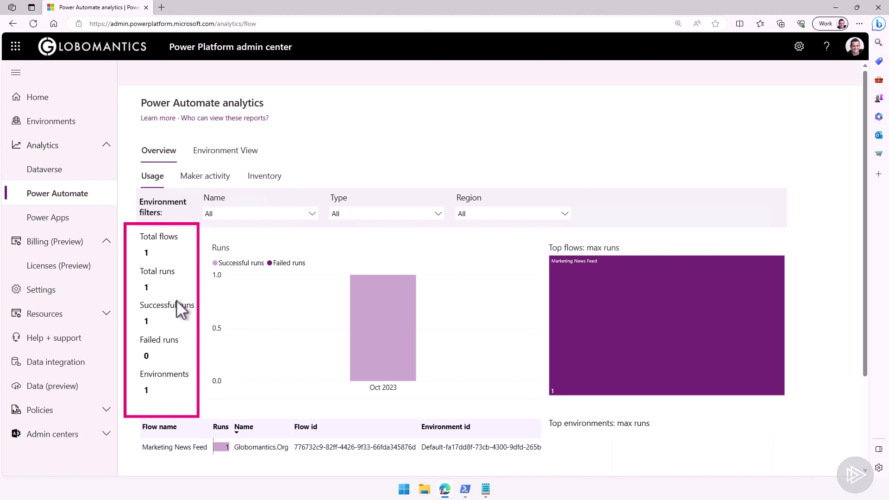
Step: Inspect the Name, Type and Region filter lists, then switch to the Maker activity report
scroll(180, 357, down, 1)
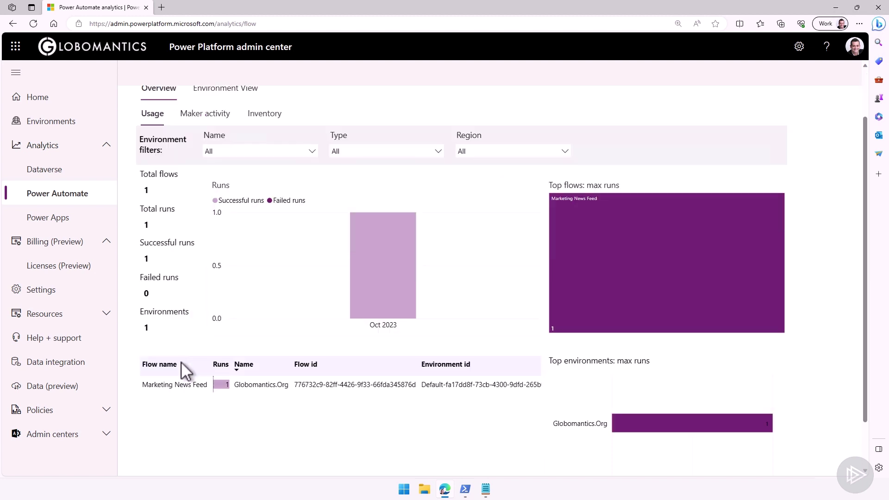
scroll(179, 357, up, 1)
click(229, 216)
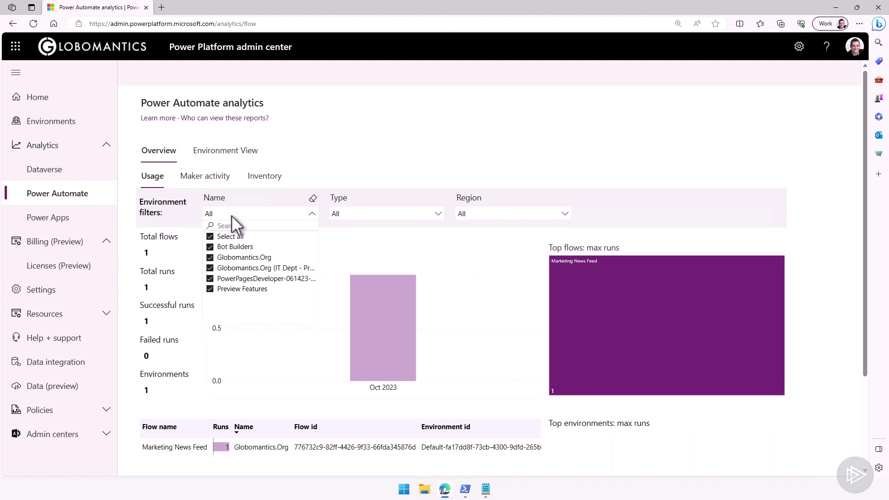
click(352, 212)
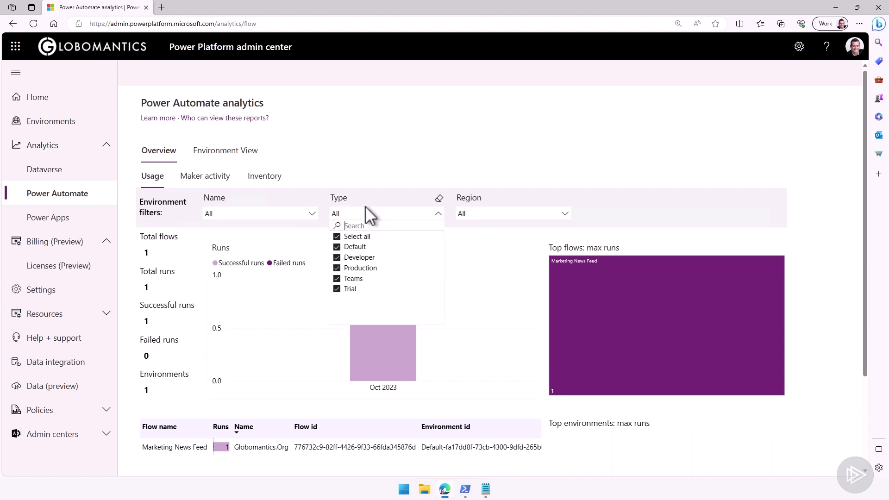
click(496, 212)
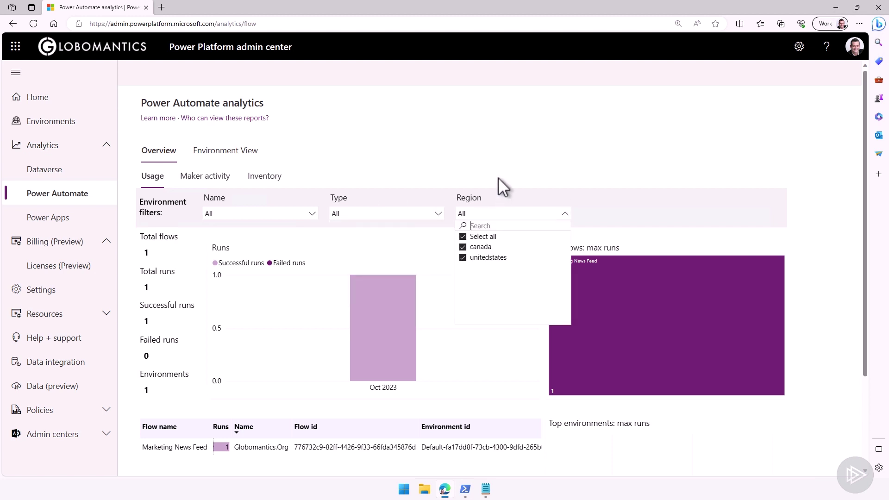
click(597, 221)
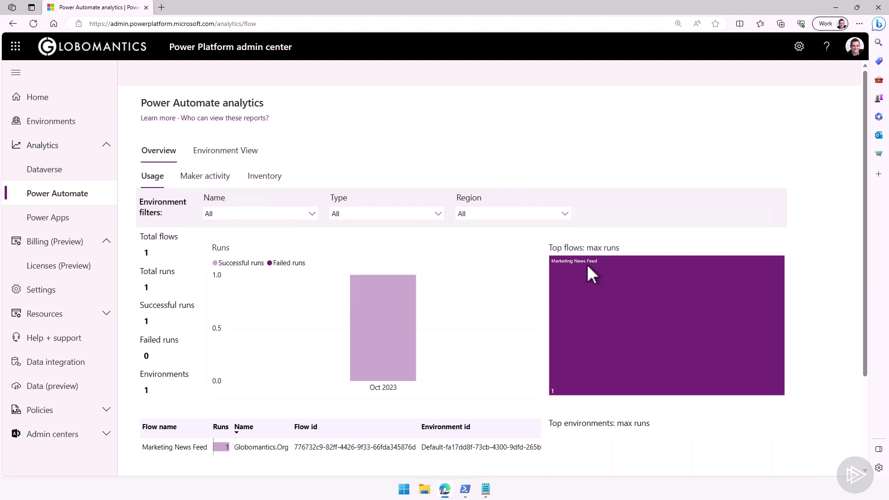
mouse_move(578, 267)
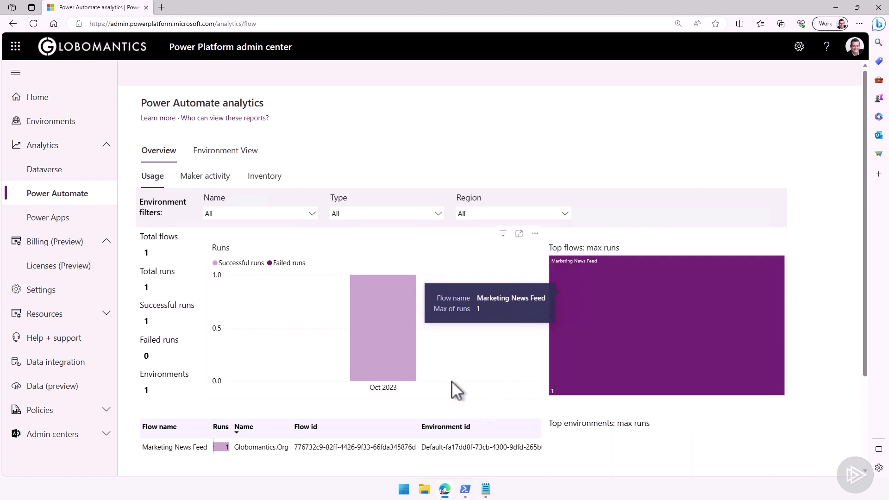
click(215, 183)
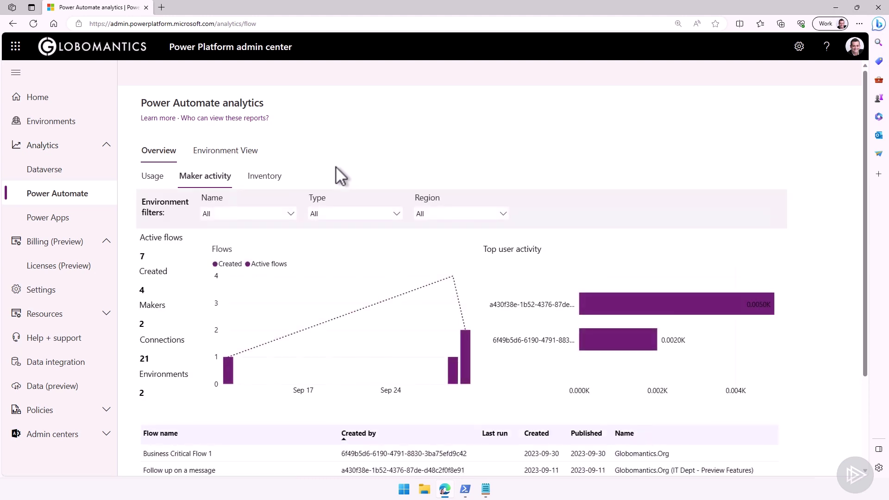
Step: Scroll through the maker activity flow table listing Business Critical Flow 1 and Variables
mouse_move(329, 323)
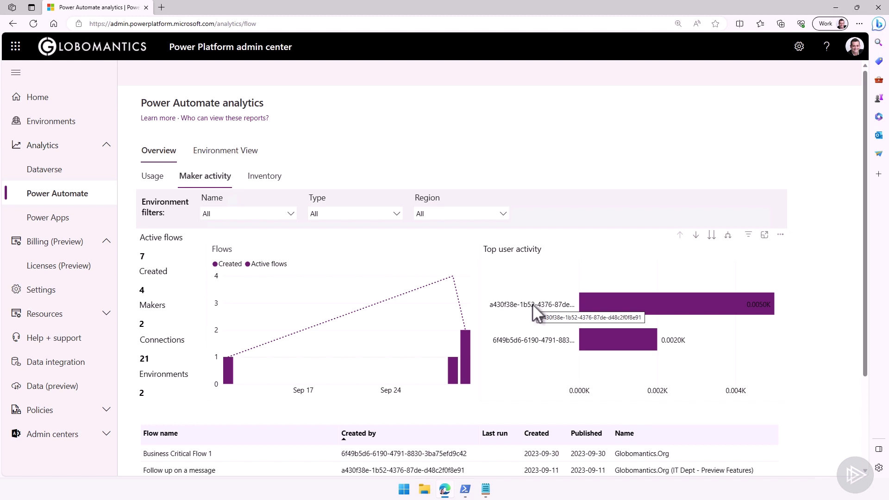
scroll(532, 304, down, 3)
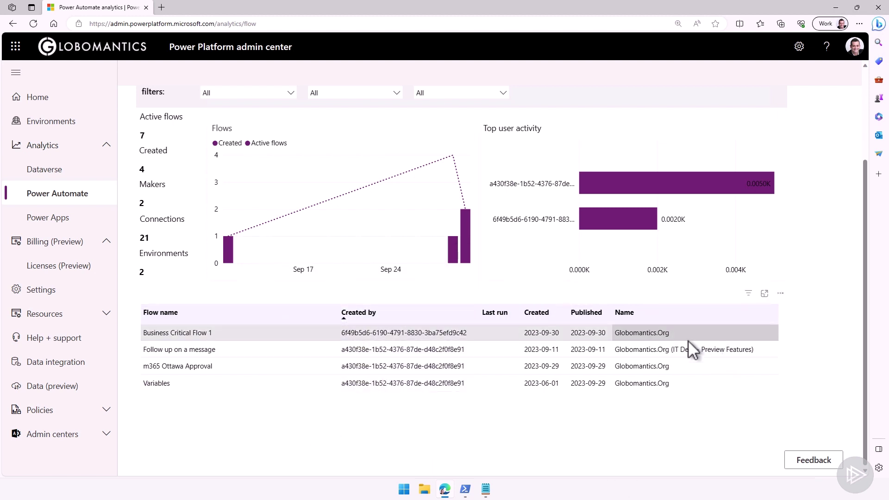
scroll(578, 287, up, 3)
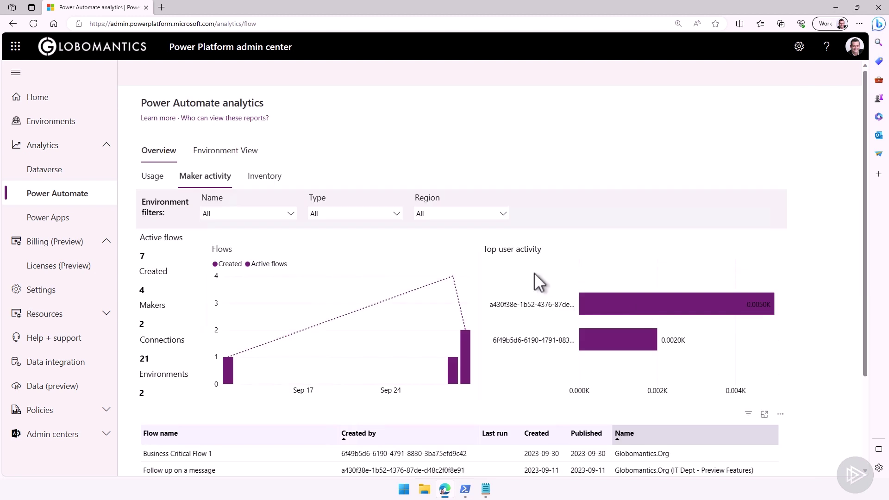
Step: Switch to the Inventory report and scroll through its flow table
click(269, 181)
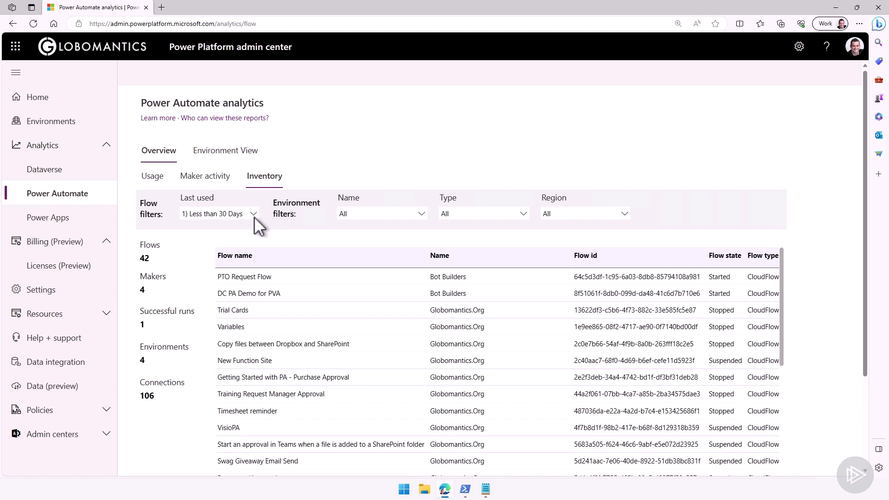
scroll(354, 289, down, 5)
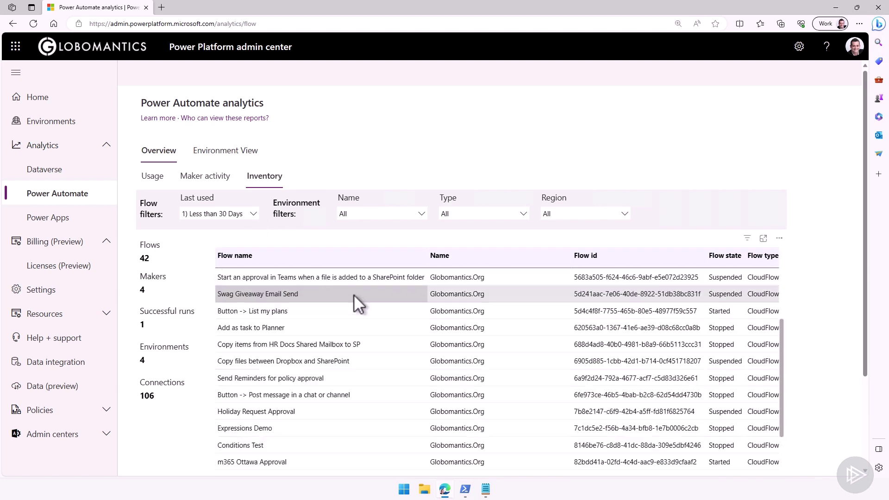
scroll(354, 295, down, 3)
scroll(357, 304, up, 5)
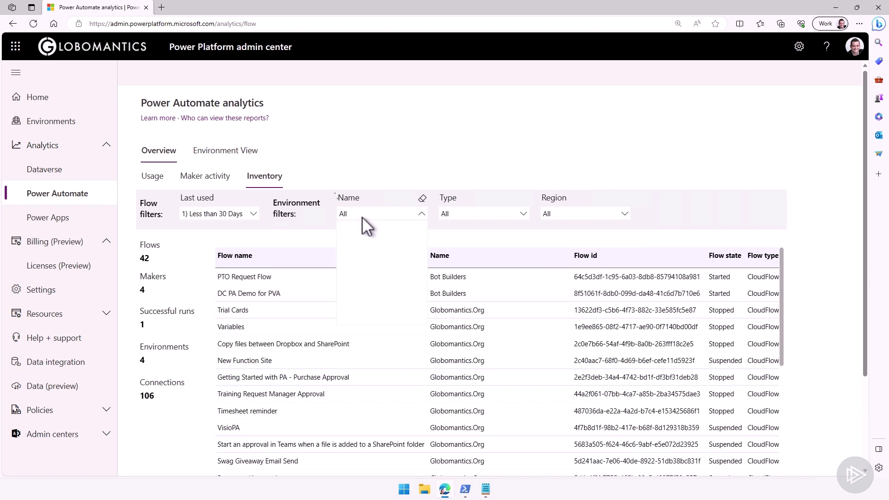
Step: Clear Select all in the environment Name filter, then go to the Environment View reports
click(362, 216)
click(357, 236)
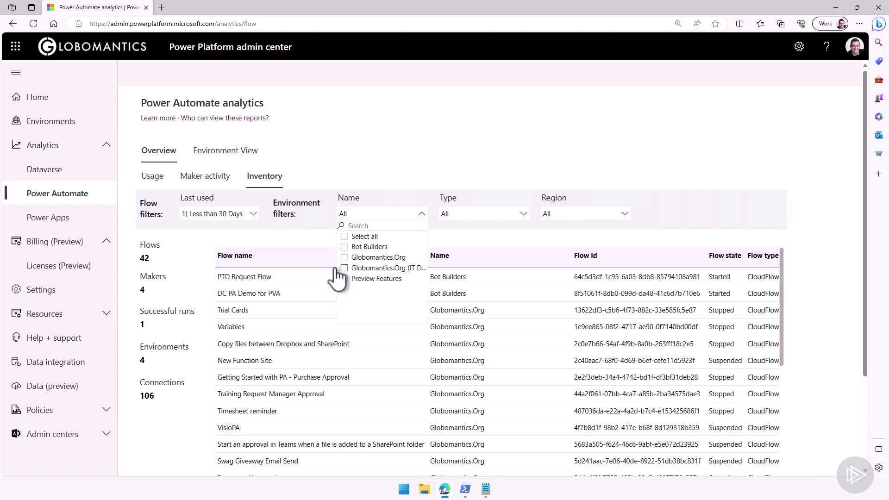
click(305, 239)
click(237, 165)
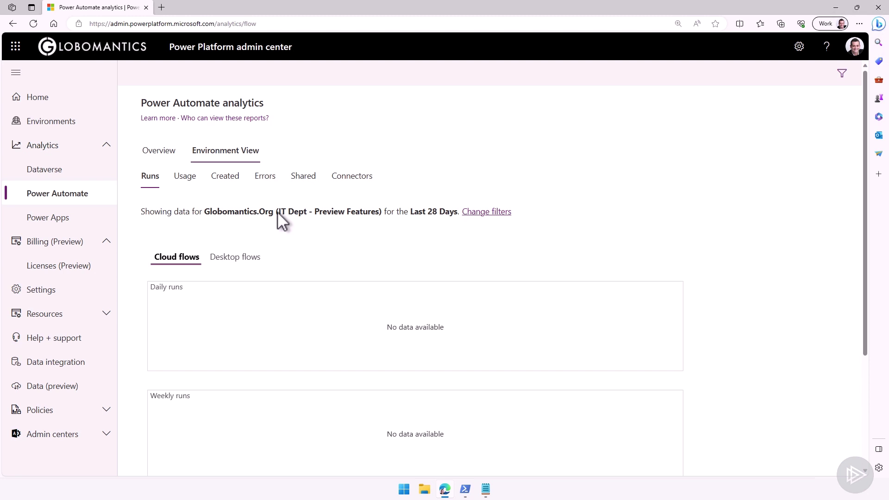
Step: Filter the runs report to Globomantics.Org (org18e22fc2) with time period Last 28 Days
drag(374, 219, 398, 213)
click(465, 213)
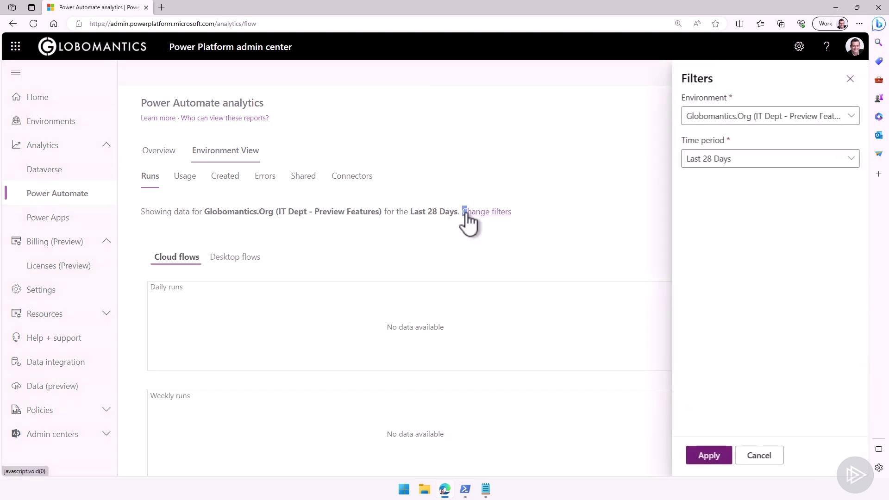
click(732, 115)
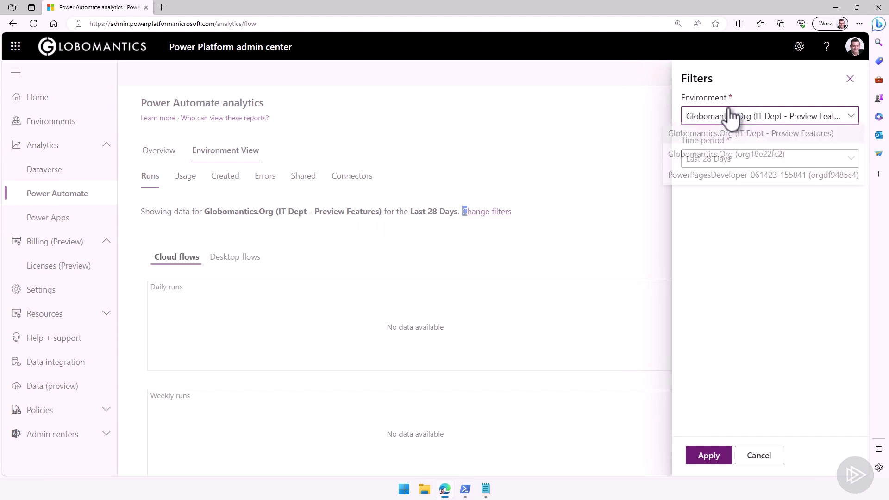
click(724, 159)
click(721, 163)
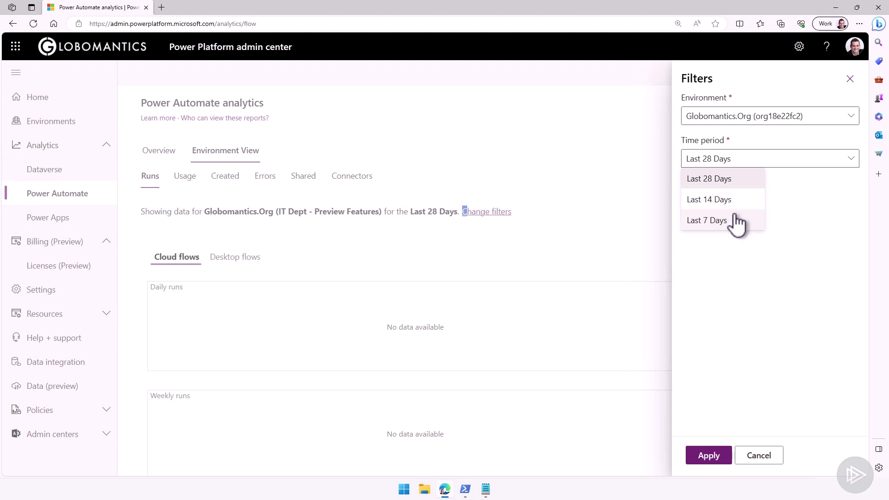
click(725, 180)
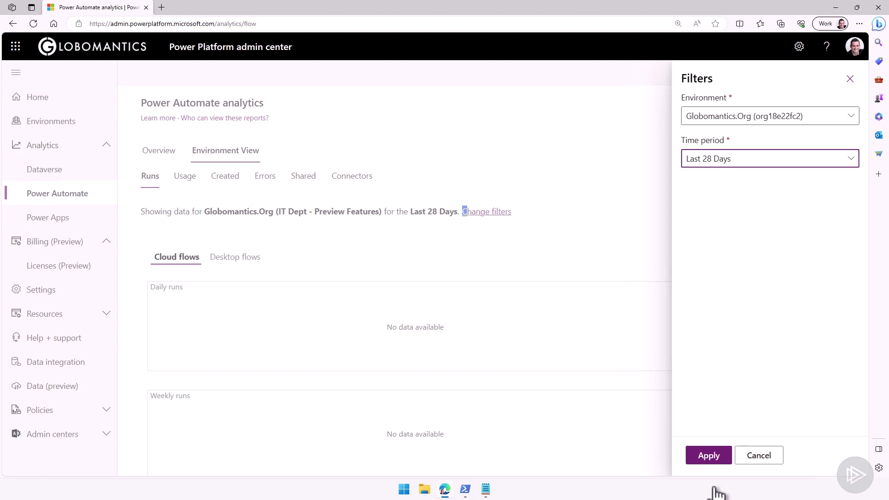
click(709, 456)
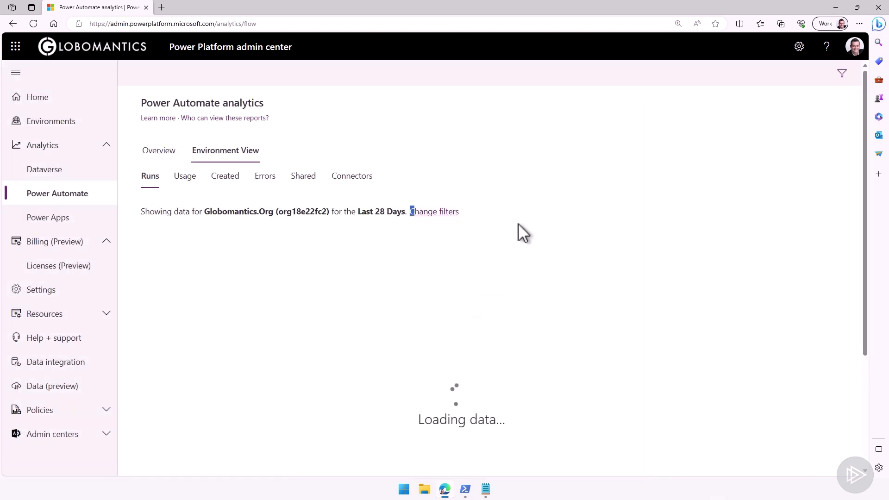
Step: Scroll down to the Daily runs and Weekly runs charts for Globomantics.Org (org18e22fc2)
scroll(546, 259, down, 1)
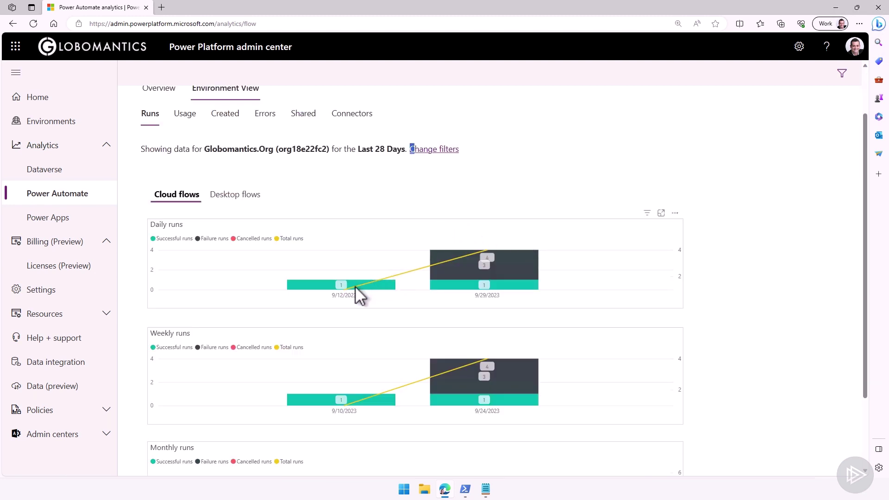
mouse_move(354, 285)
Step: Check desktop and cloud flow usage, then view the Errors report: about 5K, mostly Unauthorized
click(187, 116)
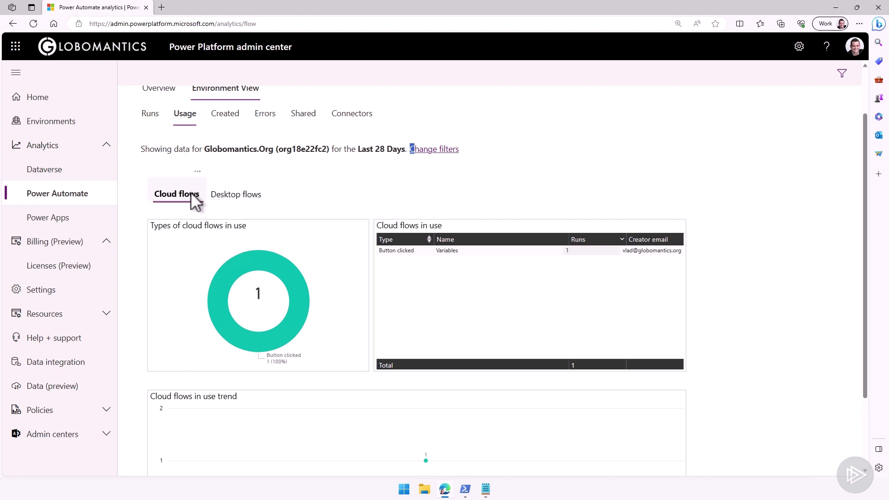
click(226, 192)
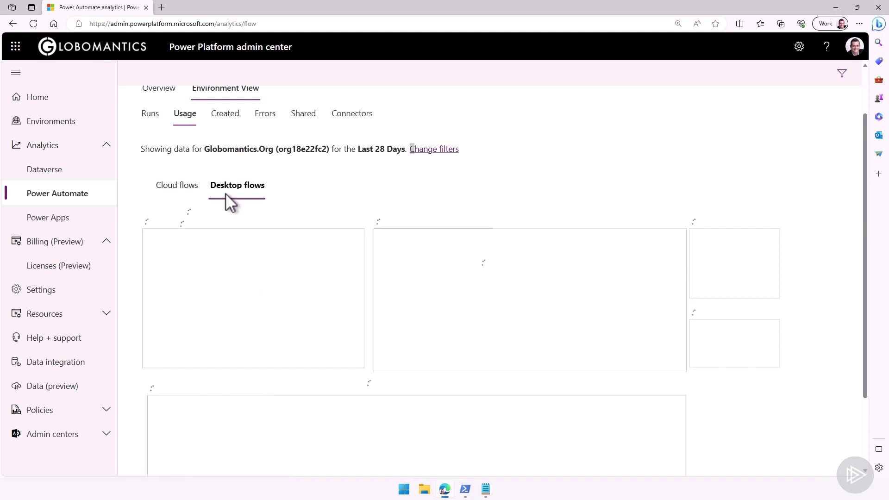
click(187, 185)
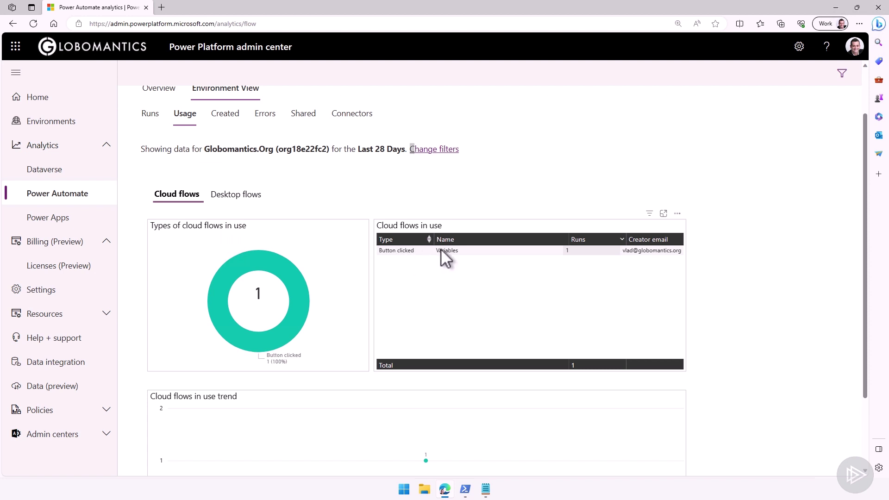
click(265, 115)
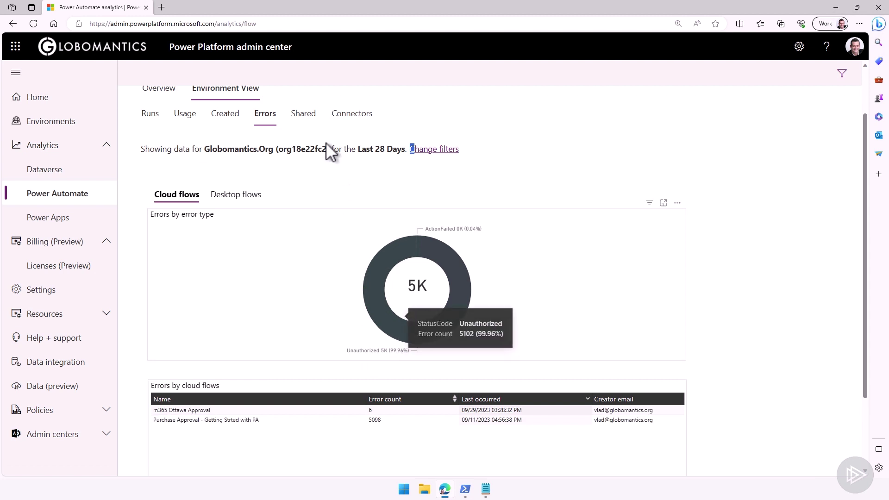
Step: Check the Connectors report, then return to the Overview showing Marketing News Feed with 1 run
click(342, 121)
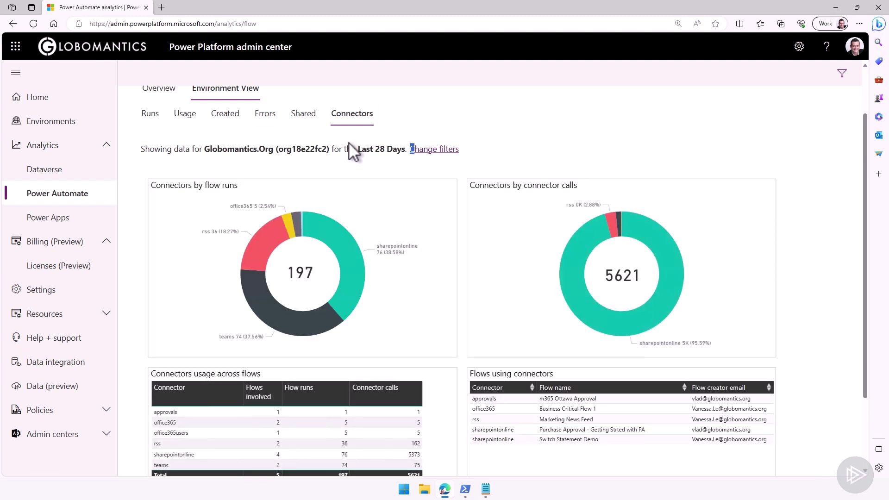
scroll(348, 144, up, 2)
click(174, 154)
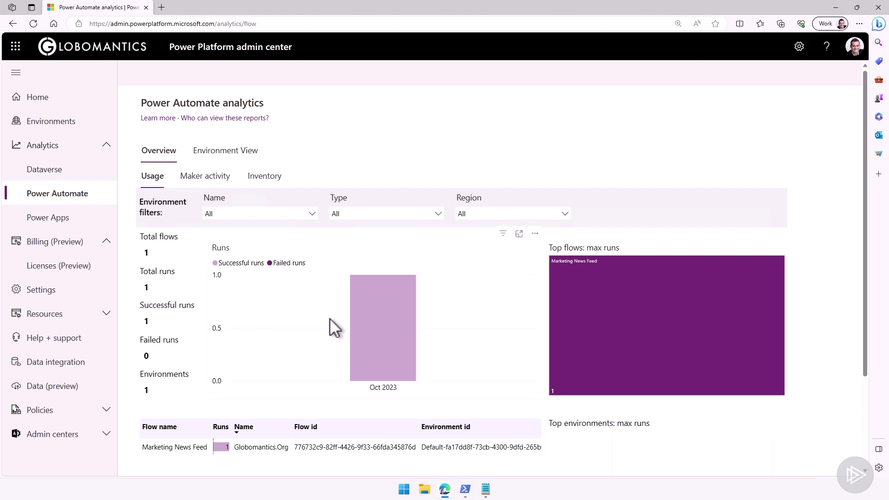
Step: View the tenant-level Analytics setting in Settings and cancel, leaving it enabled
click(83, 306)
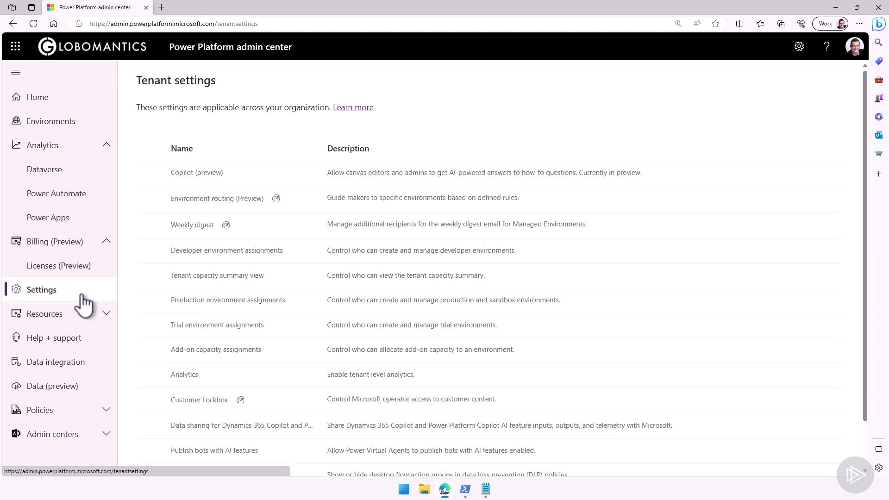
click(157, 375)
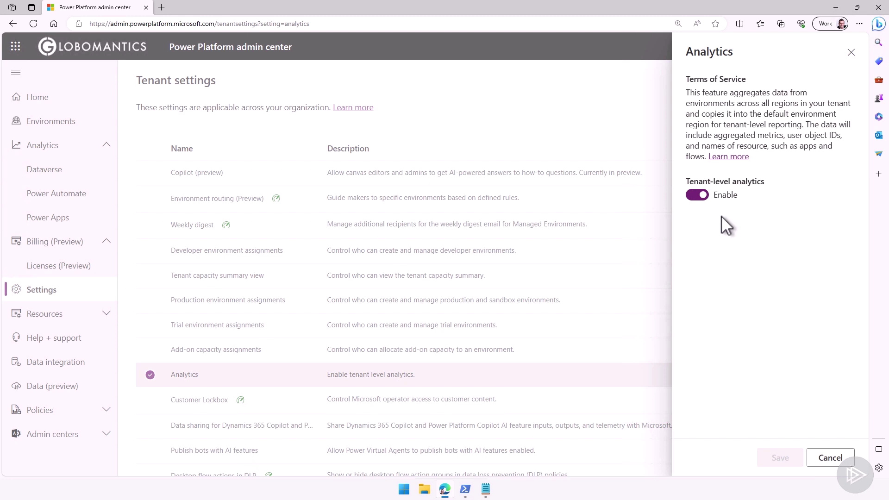
click(820, 461)
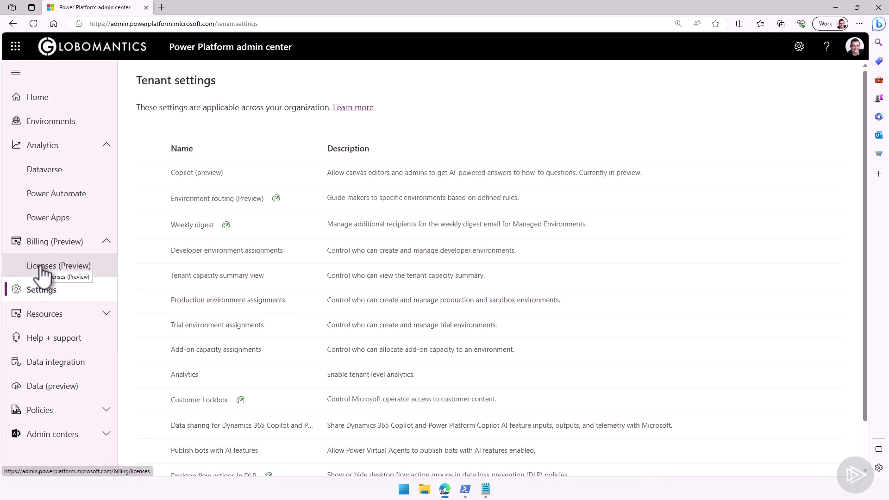
Step: Show the Licenses (Preview) summary with standard environments included: 0 of 3 need attention
click(38, 274)
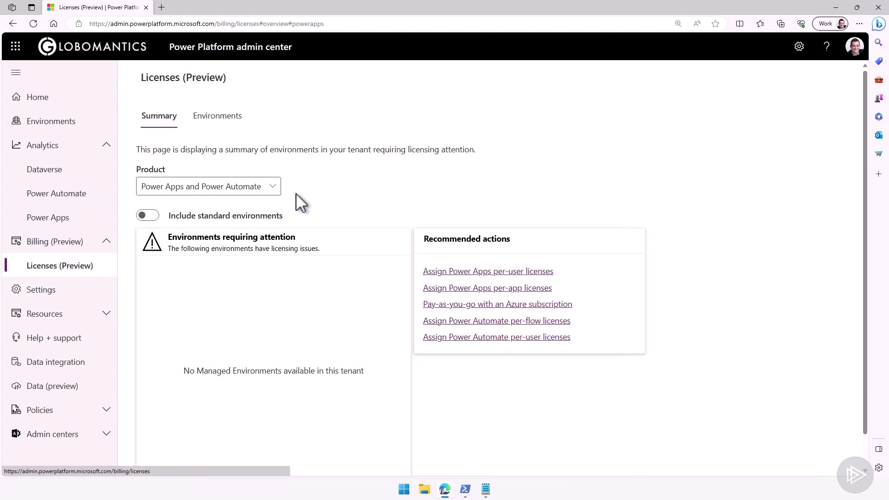
click(148, 215)
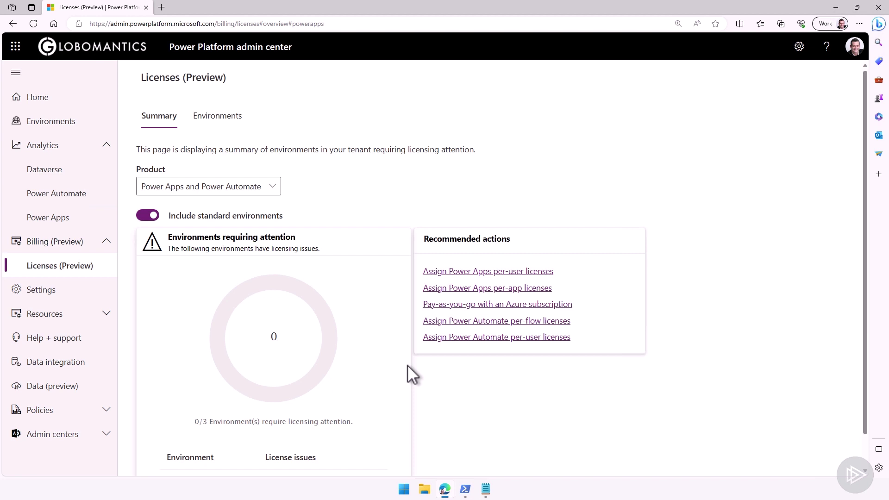
scroll(430, 398, down, 1)
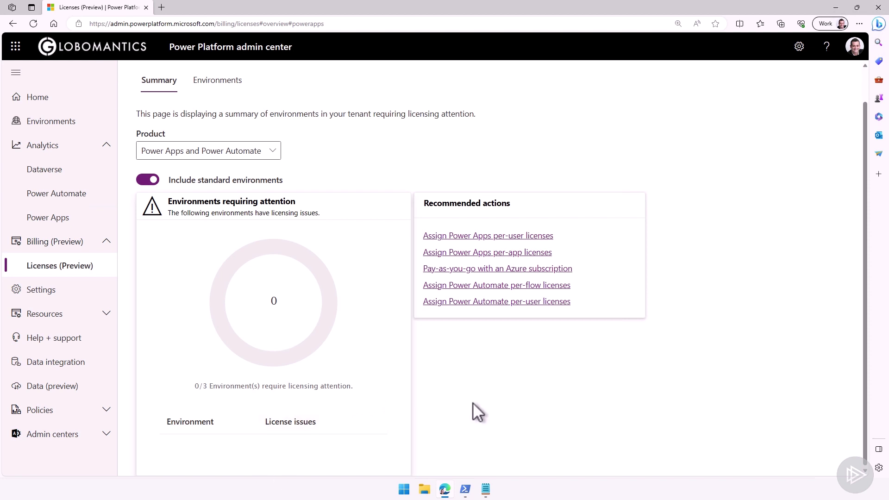
Step: Go back to the Power Automate analytics reports under Analytics
click(80, 197)
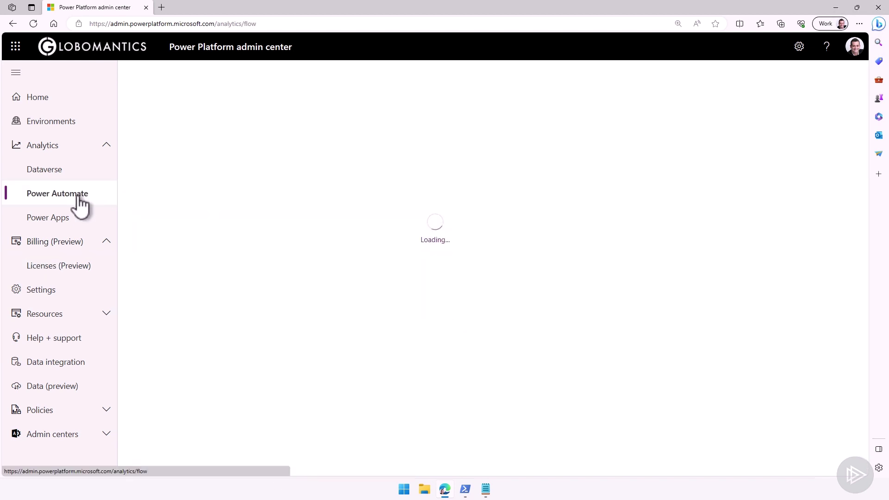